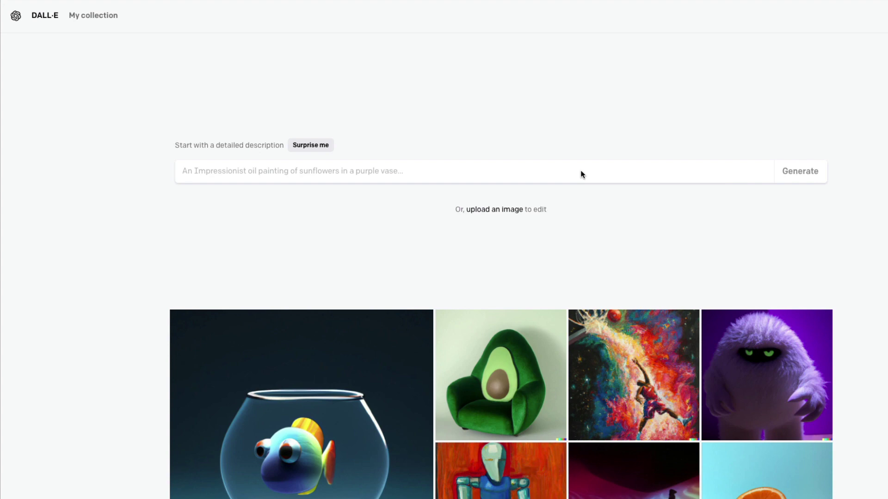
Step: Generate images from the prompt "a photo of a duck near a finishing line"
{"action": "left_click", "coordinate": [459, 176]}
{"action": "type", "text": "a photo of a du"}
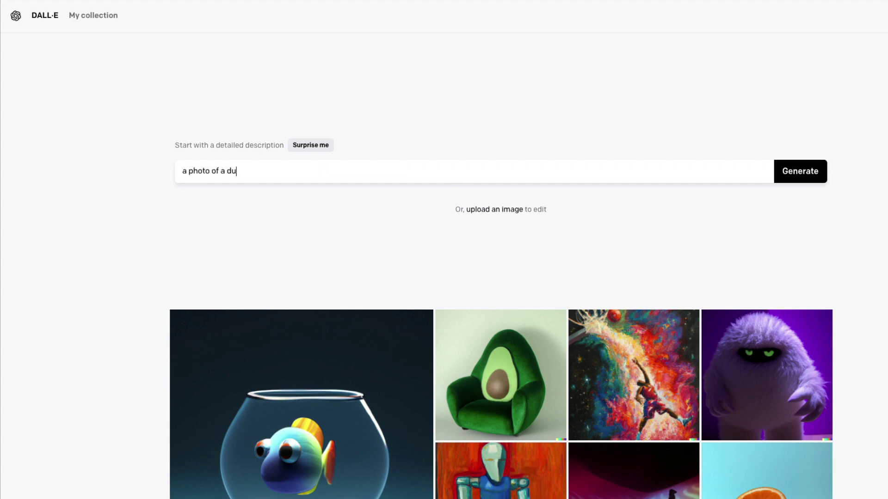
{"action": "type", "text": "ck near a i"}
{"action": "key", "text": "BackSpace"}
{"action": "type", "text": "finishing line"}
{"action": "key", "text": "Return"}
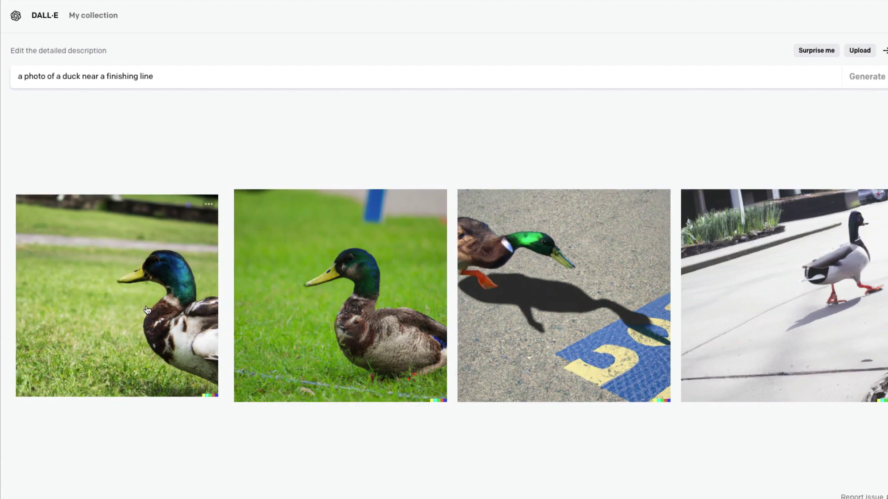
Step: View the generated duck images enlarged one after another, starting with the first, and return to the results
{"action": "left_click", "coordinate": [146, 308]}
{"action": "key", "text": "Right"}
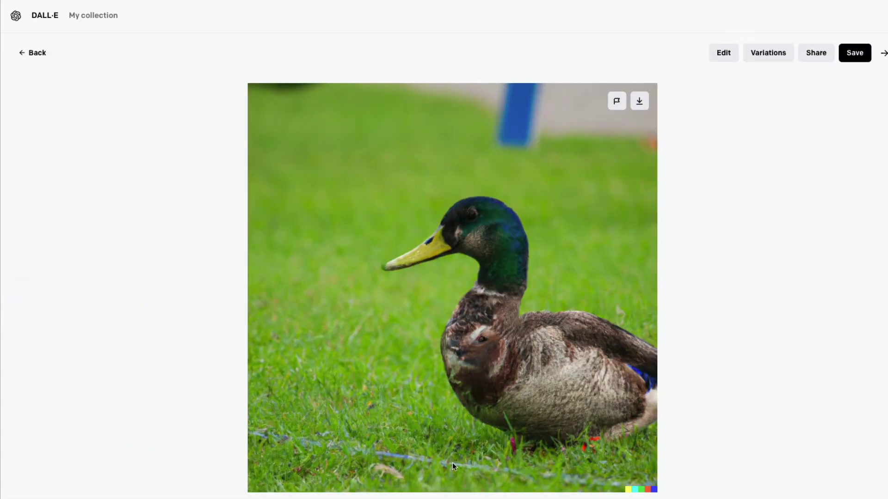
{"action": "key", "text": "Right"}
{"action": "key", "text": "Right"}
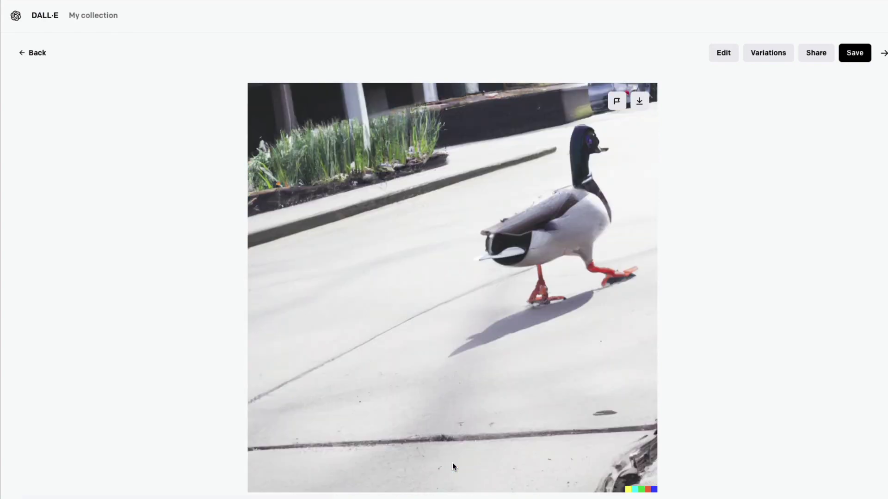
{"action": "key", "text": "Right"}
{"action": "key", "text": "Right"}
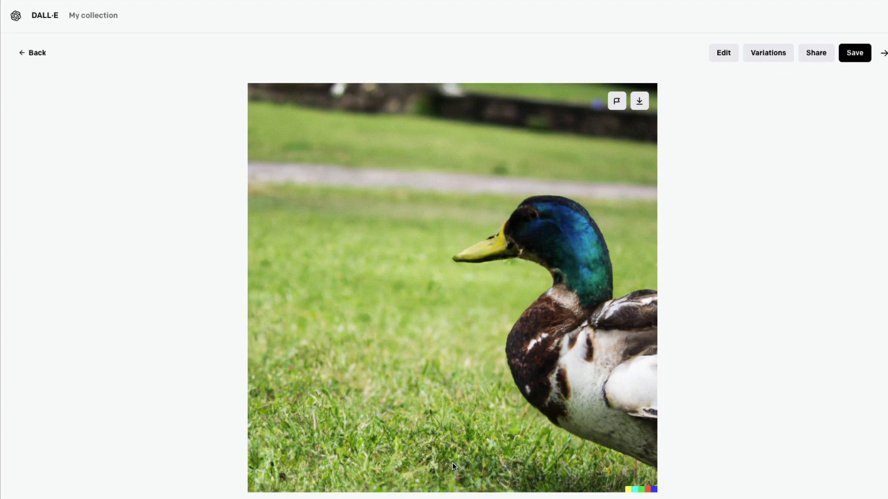
{"action": "key", "text": "Escape"}
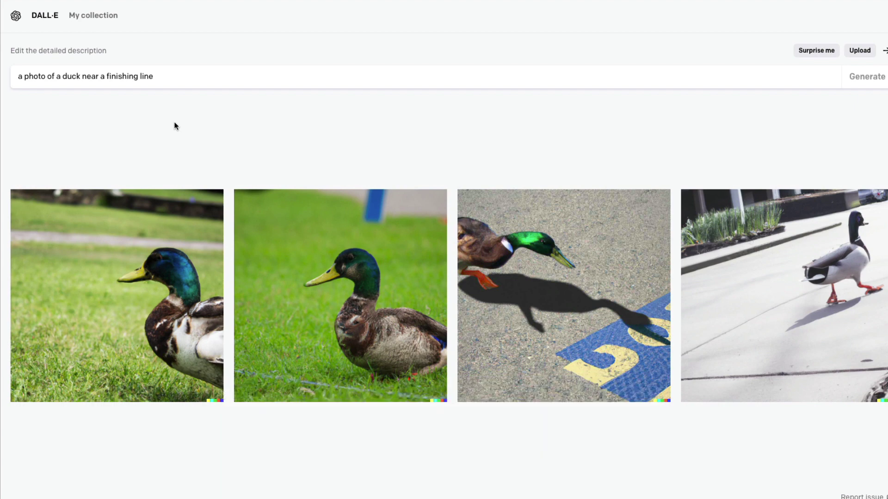
Step: Replace the prompt with "a cute little girl and seven ducks" and generate the images
{"action": "left_click", "coordinate": [148, 77]}
{"action": "key", "text": "ctrl+a"}
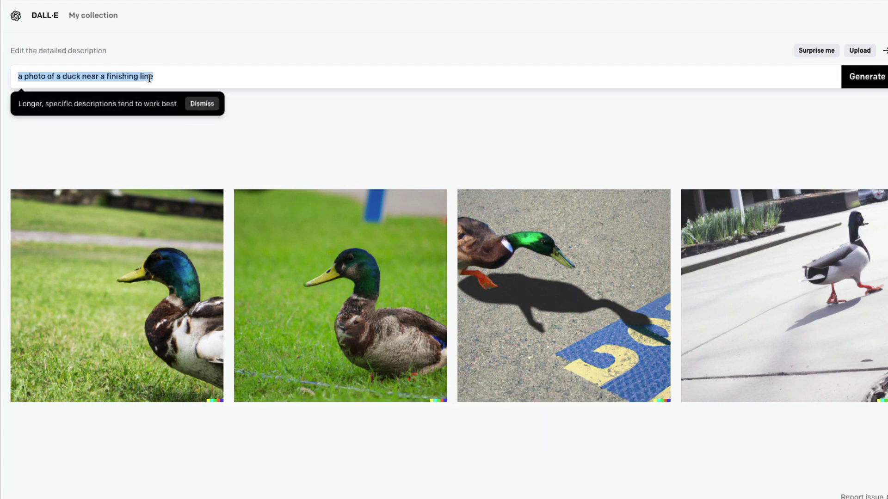
{"action": "type", "text": "snow"}
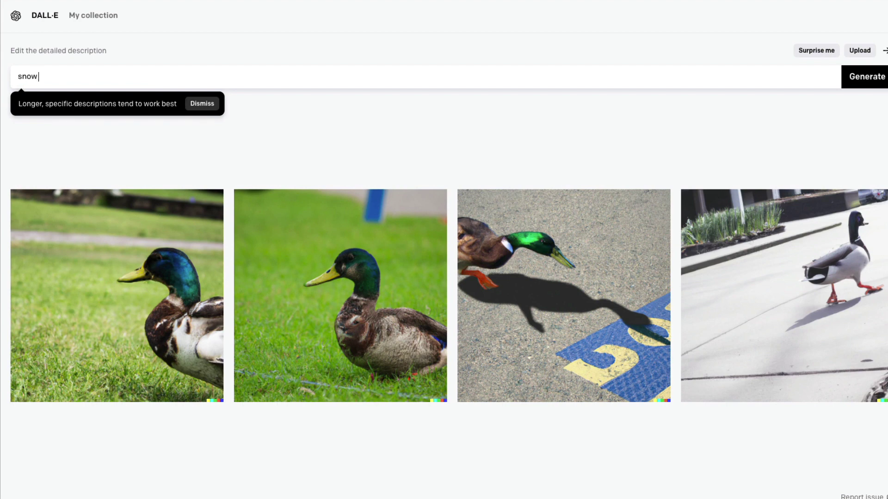
{"action": "key", "text": "ctrl+a"}
{"action": "type", "text": "a cute little girl and seven ducks"}
{"action": "key", "text": "Return"}
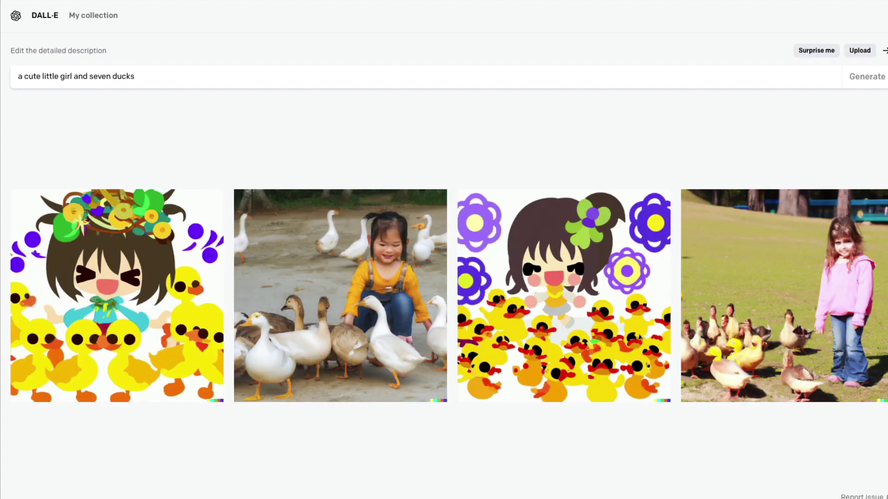
Step: View the images of the girl with seven ducks enlarged, then return to the results
{"action": "left_click", "coordinate": [144, 339]}
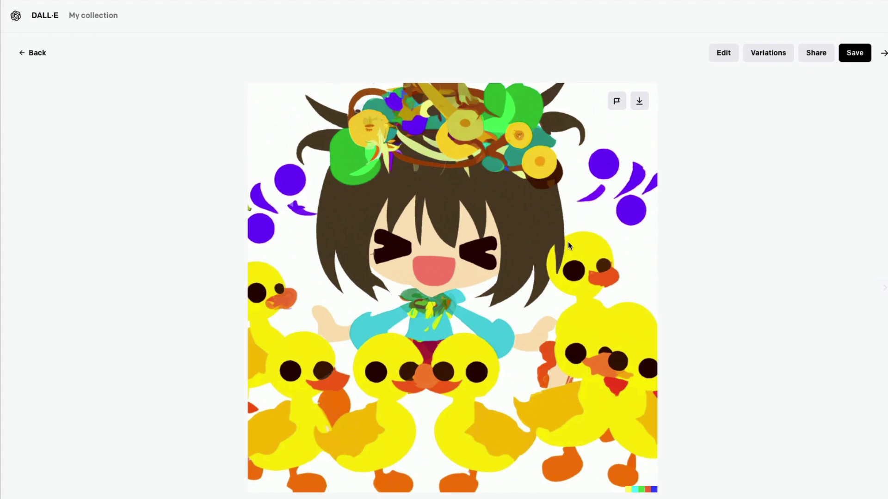
{"action": "key", "text": "Escape"}
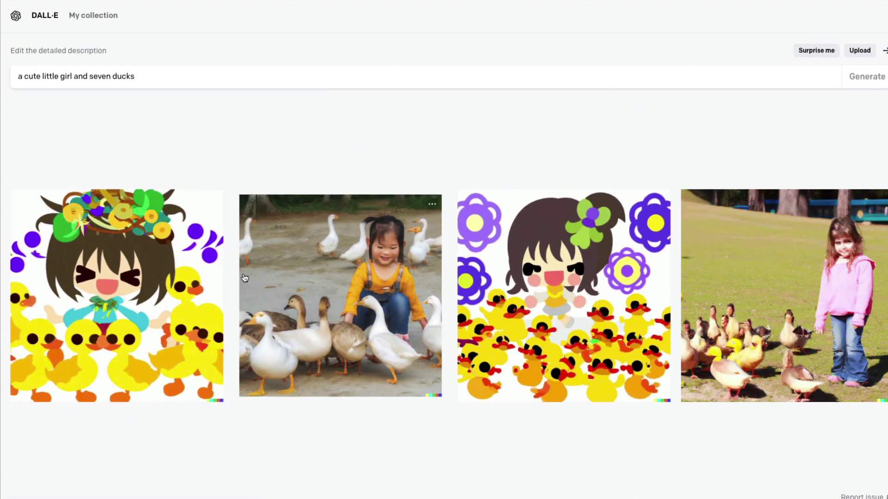
{"action": "left_click", "coordinate": [310, 304]}
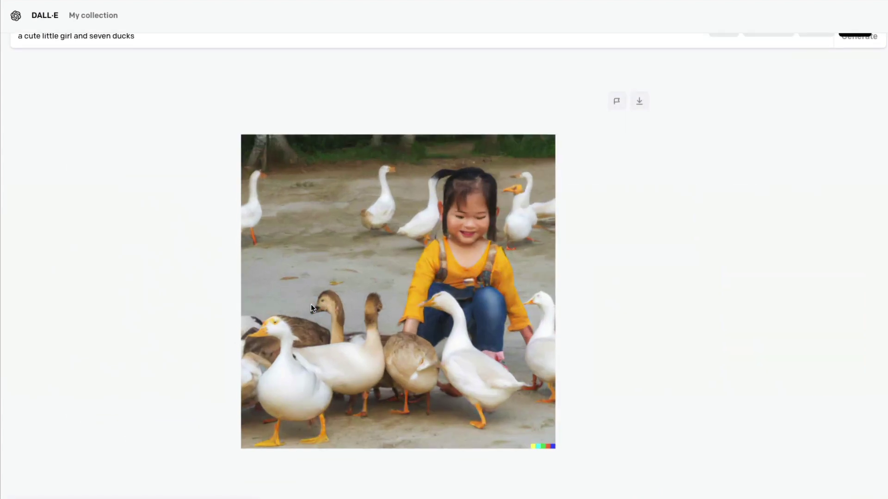
{"action": "key", "text": "Right"}
{"action": "key", "text": "Right"}
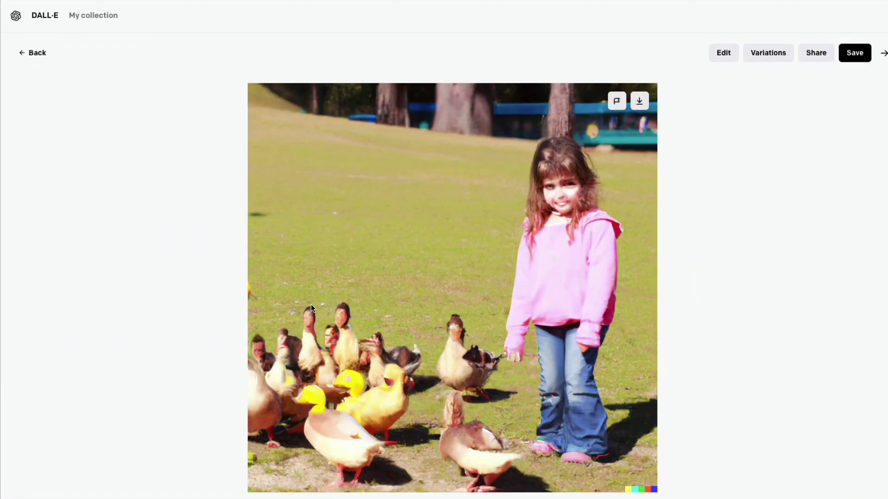
{"action": "key", "text": "Escape"}
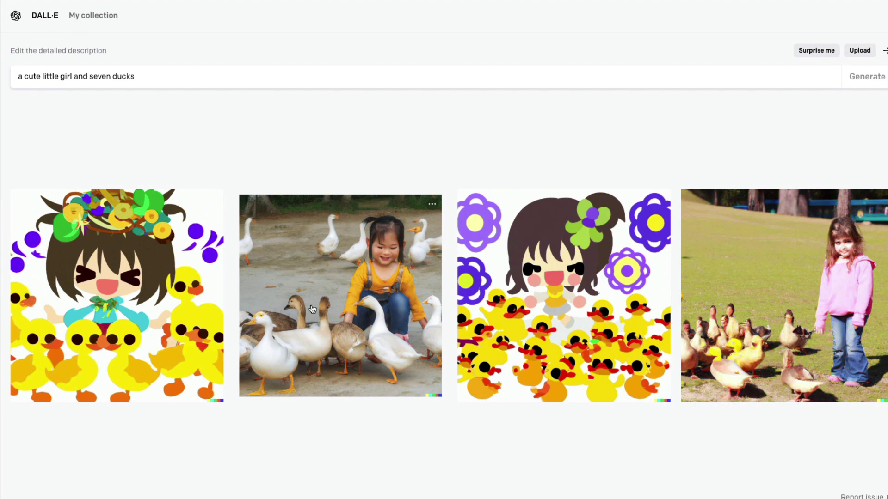
Step: Change the number of ducks in the prompt to "two" and generate new images
{"action": "double_click", "coordinate": [98, 76]}
{"action": "type", "text": "two"}
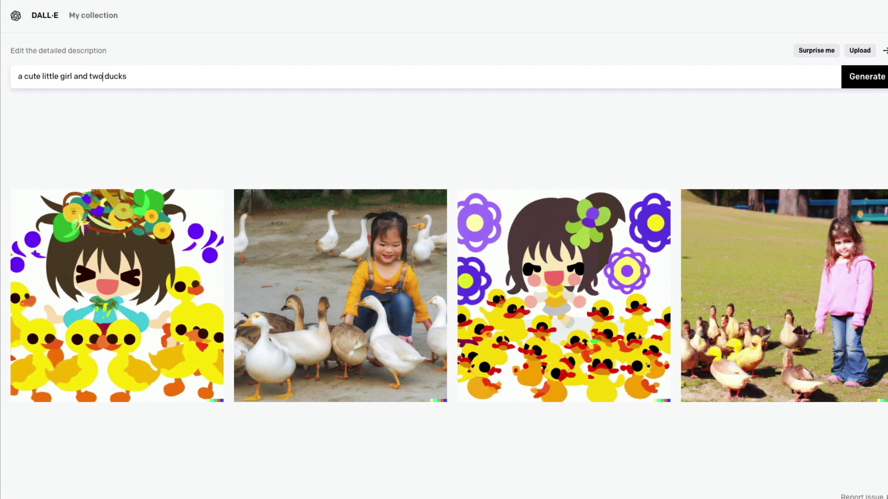
{"action": "key", "text": "Return"}
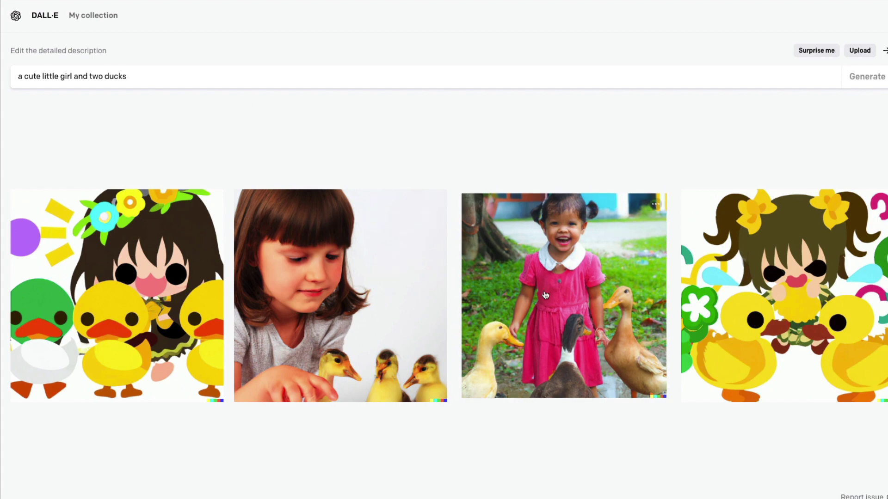
Step: View the images of the girl with two ducks enlarged, starting with the third one, and return to the results
{"action": "left_click", "coordinate": [584, 299]}
{"action": "key", "text": "Right"}
{"action": "key", "text": "Right"}
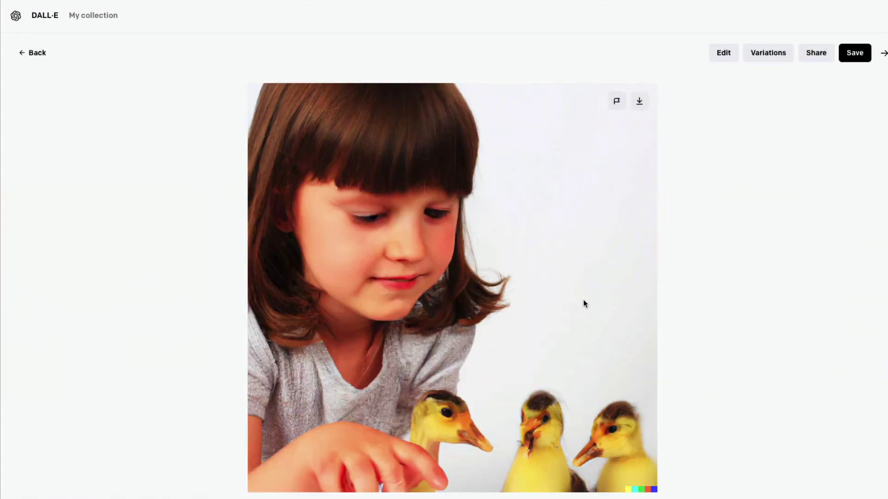
{"action": "key", "text": "Right"}
{"action": "key", "text": "Right"}
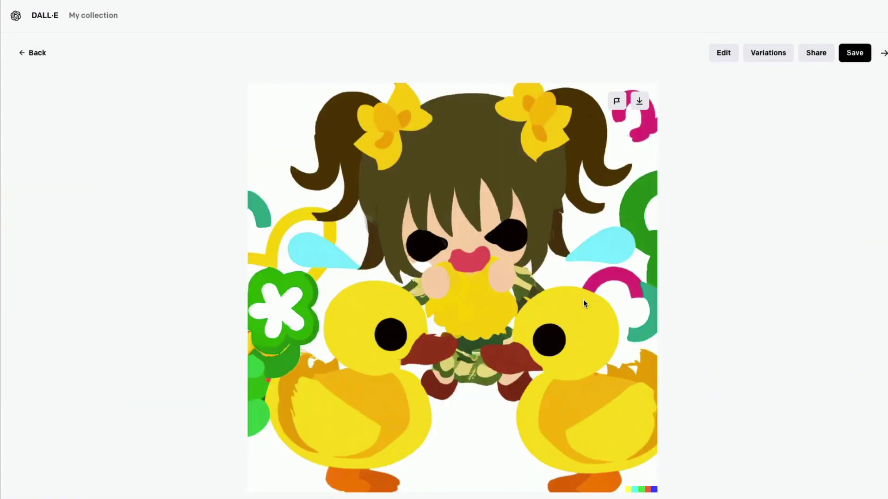
{"action": "key", "text": "Escape"}
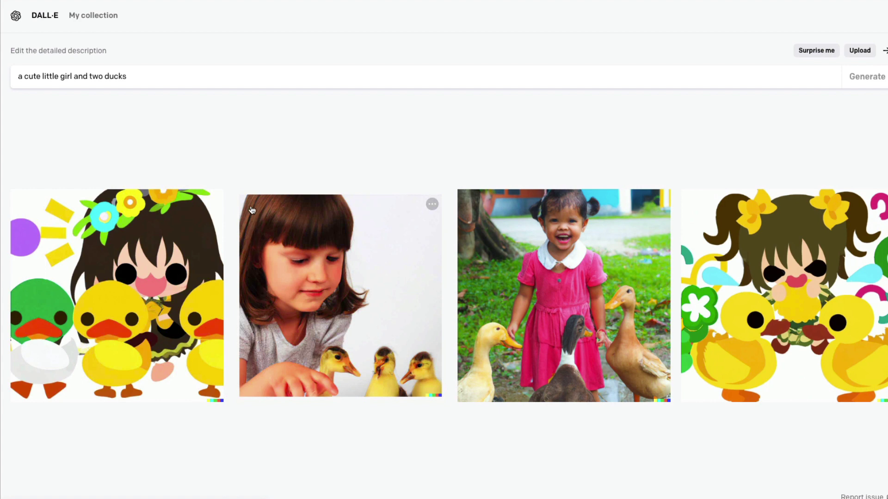
Step: Replace the prompt with "a shooting star" and generate the images
{"action": "double_click", "coordinate": [217, 88]}
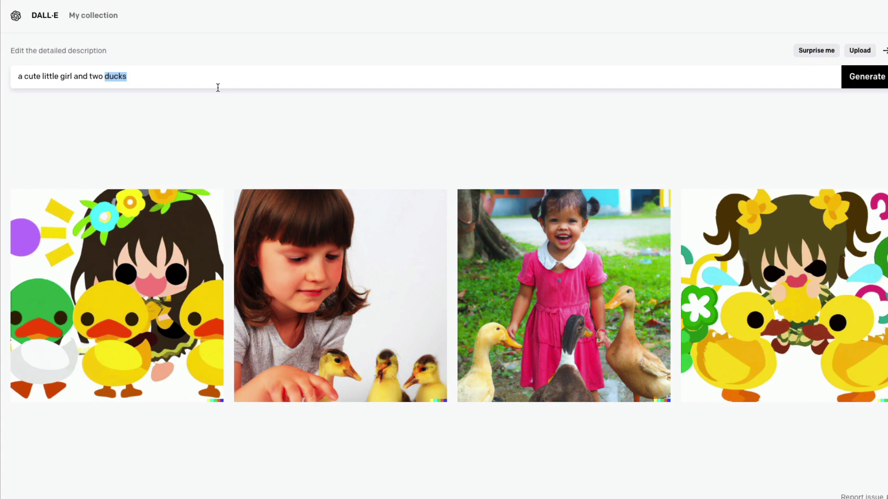
{"action": "key", "text": "ctrl+a"}
{"action": "key", "text": "BackSpace"}
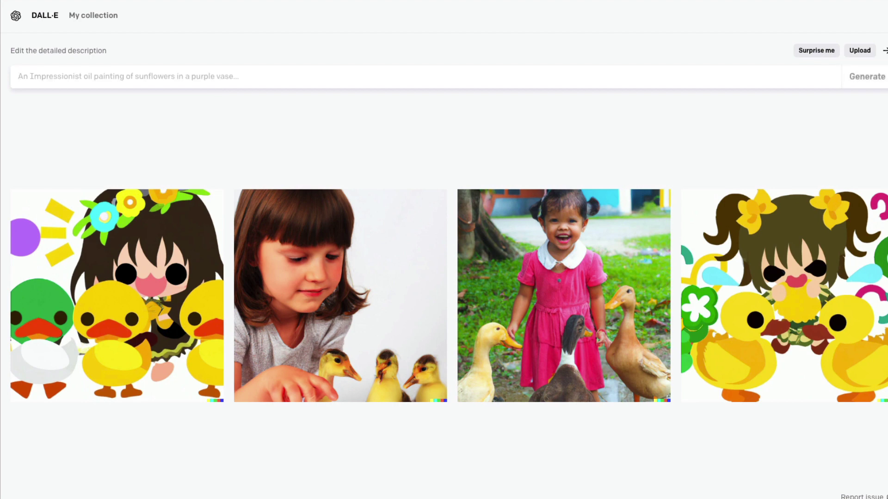
{"action": "type", "text": "a shooting s"}
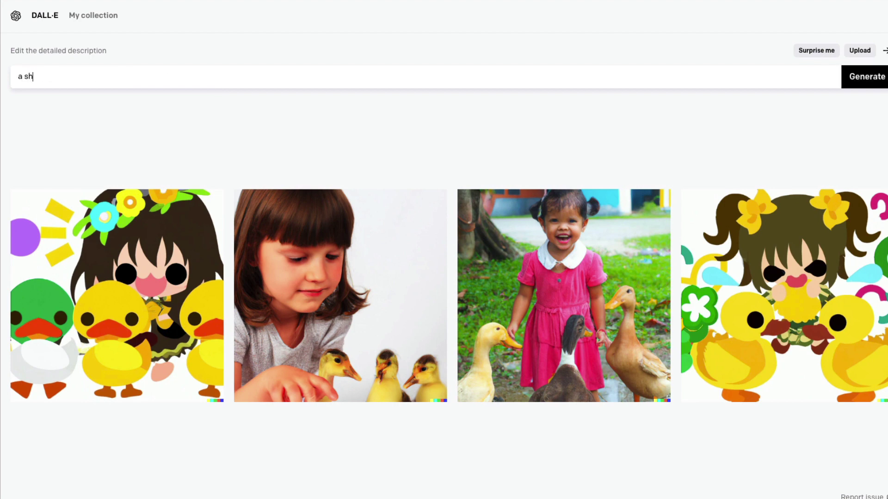
{"action": "type", "text": "tar"}
{"action": "key", "text": "Return"}
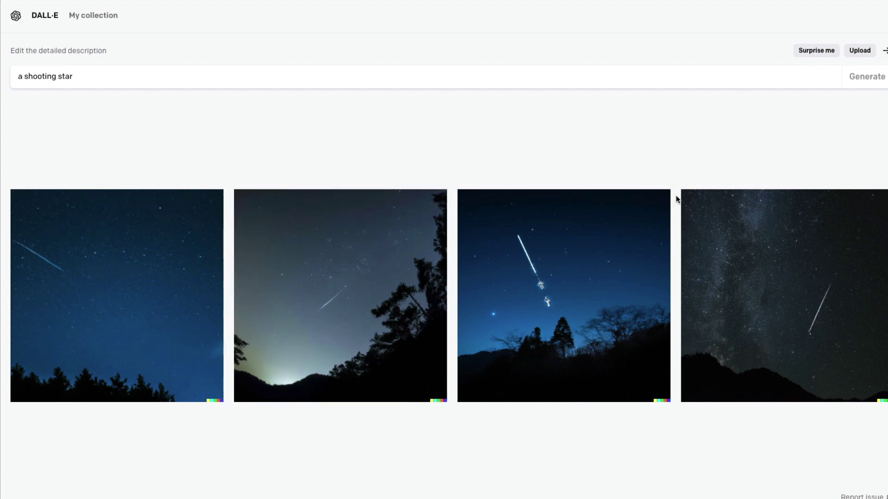
Step: Try to generate images from the prompt "blood diamond"
{"action": "mouse_move", "coordinate": [634, 206]}
{"action": "left_click", "coordinate": [99, 75]}
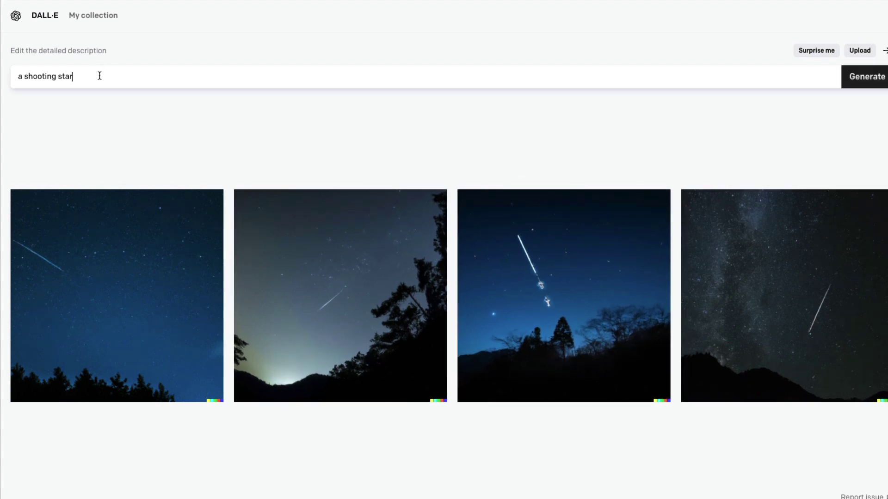
{"action": "key", "text": "ctrl+a"}
{"action": "type", "text": "blood diamond"}
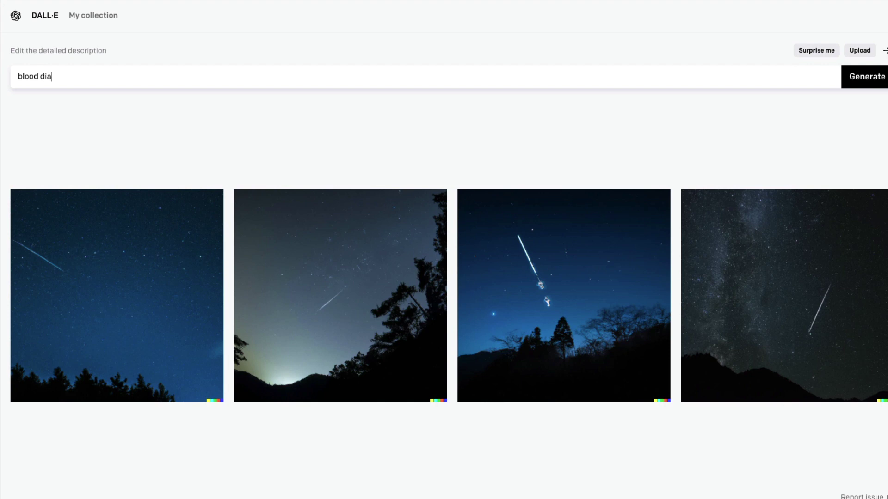
{"action": "key", "text": "Return"}
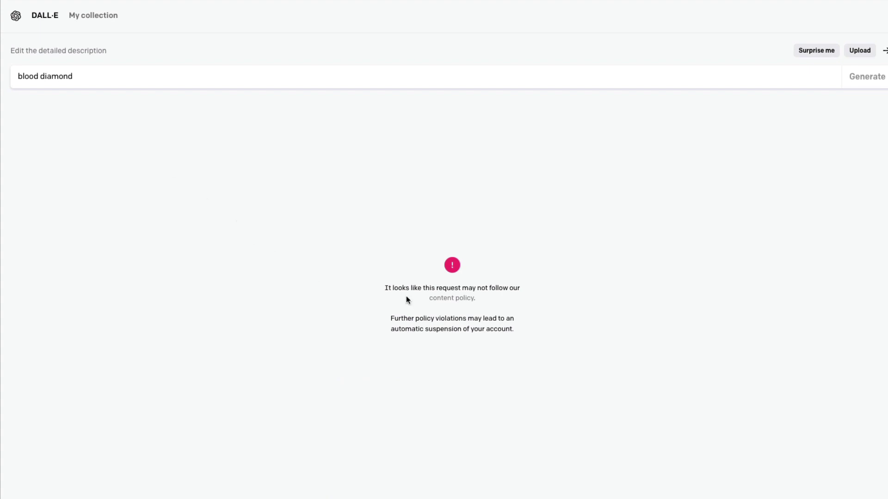
Step: Read both parts of the content policy notice and check the word "blood" in the prompt
{"action": "left_click_drag", "start_coordinate": [382, 285], "coordinate": [425, 284]}
{"action": "left_click", "coordinate": [543, 291]}
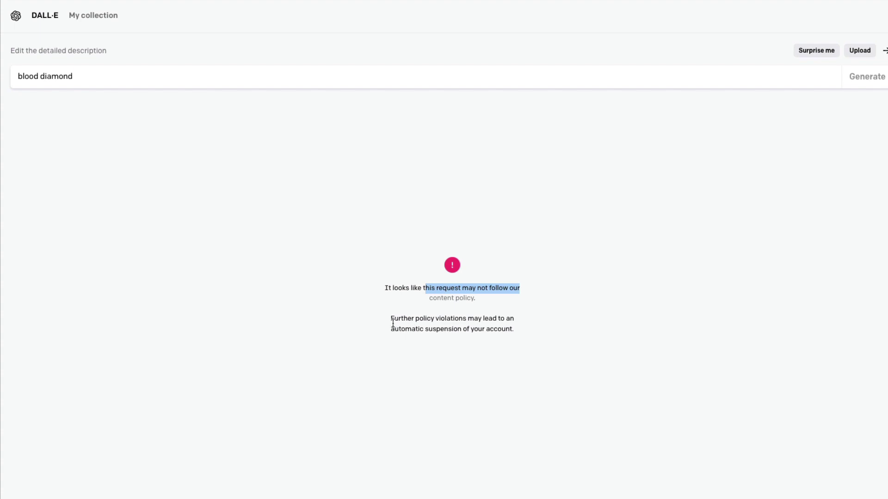
{"action": "left_click_drag", "start_coordinate": [531, 334], "coordinate": [367, 324]}
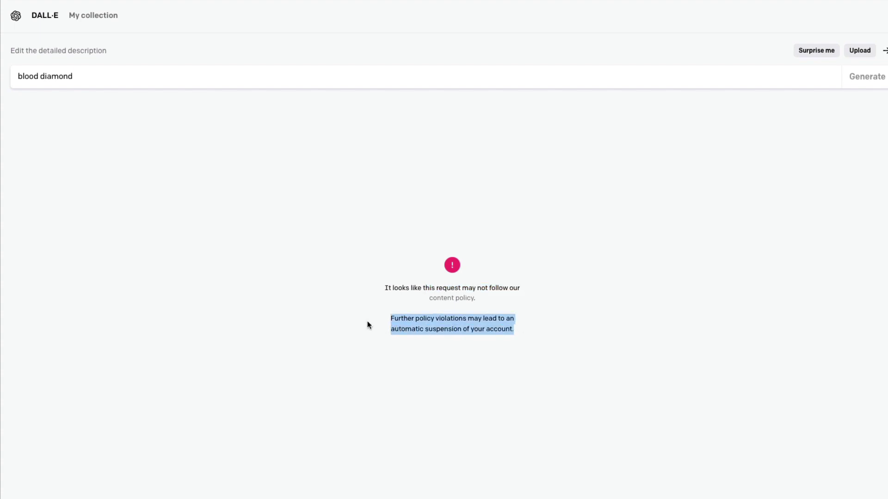
{"action": "left_click", "coordinate": [460, 322]}
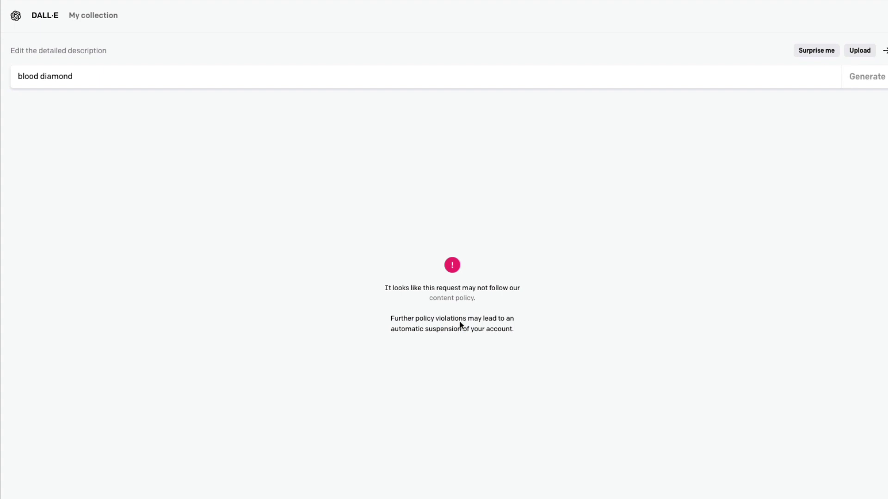
{"action": "double_click", "coordinate": [23, 78]}
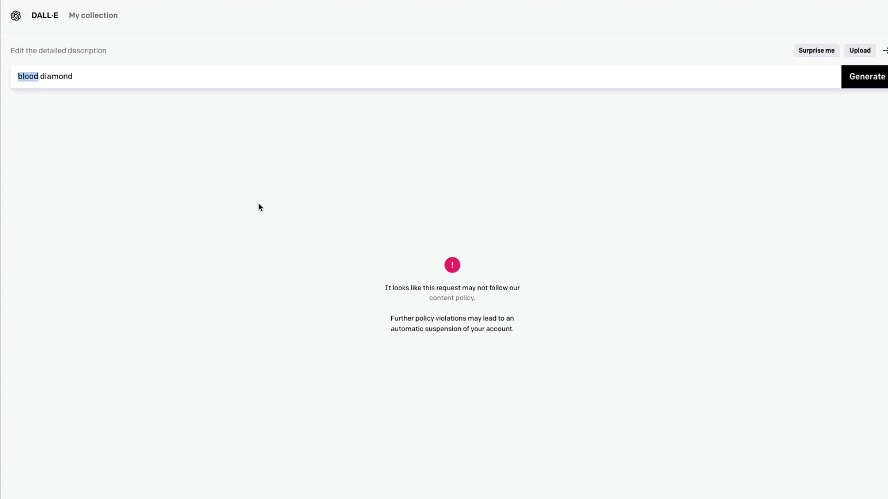
{"action": "left_click", "coordinate": [259, 206]}
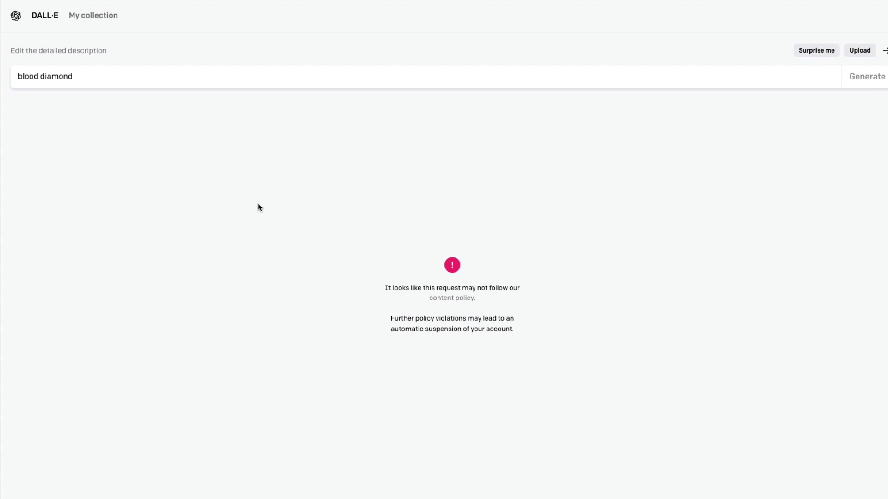
Step: Replace the prompt with "a happy couple swinging while there are cherry blossoms" and generate the images
{"action": "triple_click", "coordinate": [139, 88]}
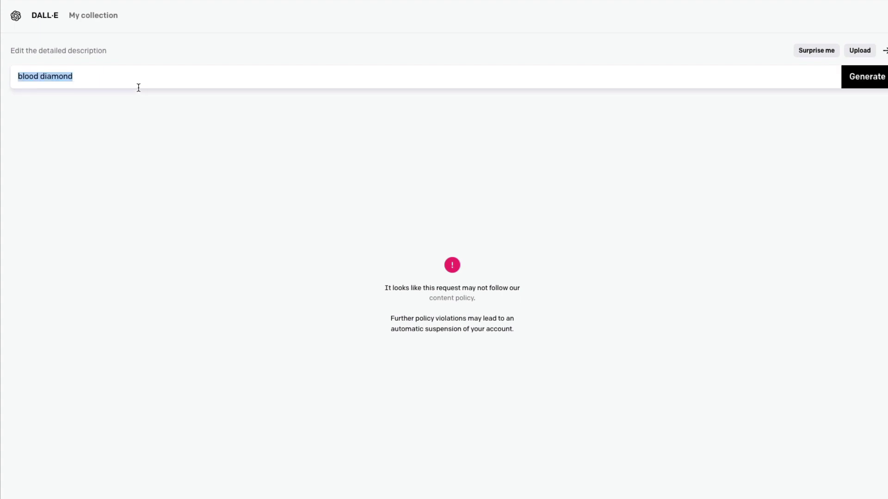
{"action": "type", "text": "a"}
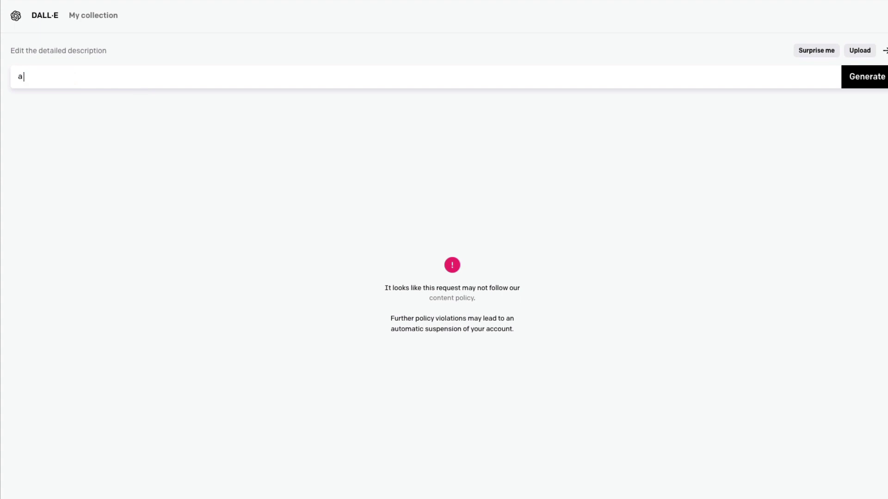
{"action": "type", "text": " cute couple swinging whi"}
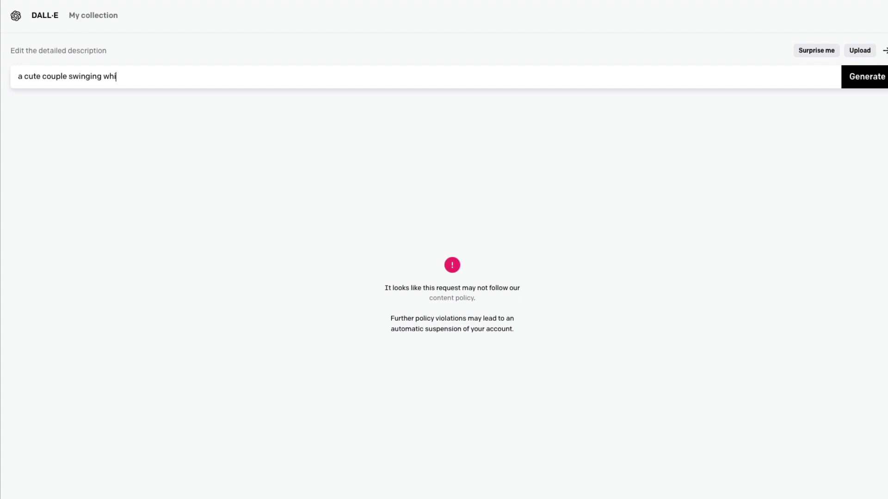
{"action": "type", "text": "le there are cherry blossoms"}
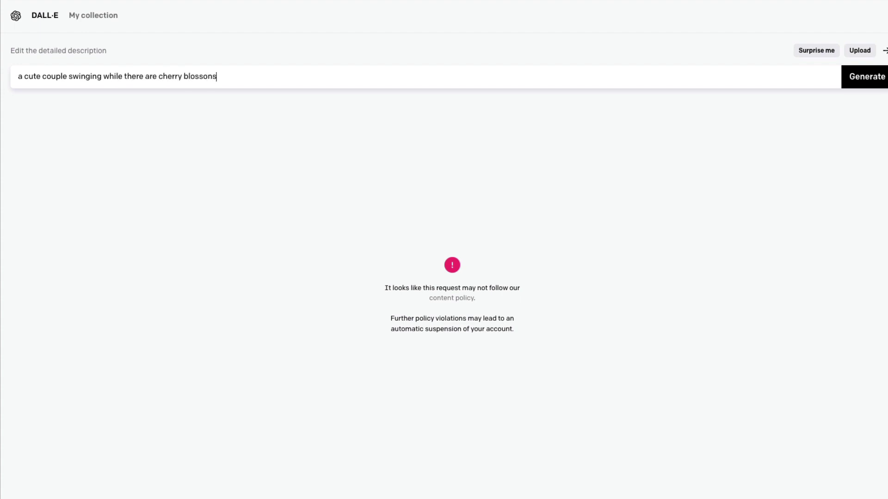
{"action": "double_click", "coordinate": [32, 77]}
{"action": "type", "text": "happy"}
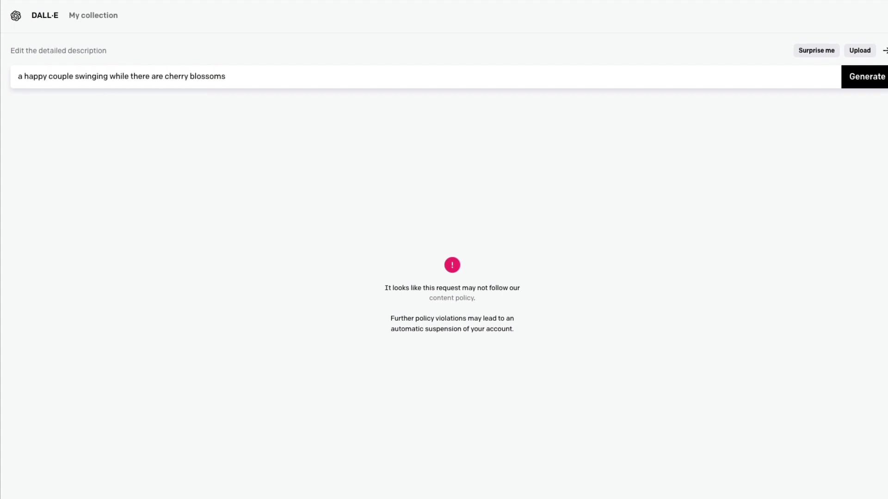
{"action": "key", "text": "Return"}
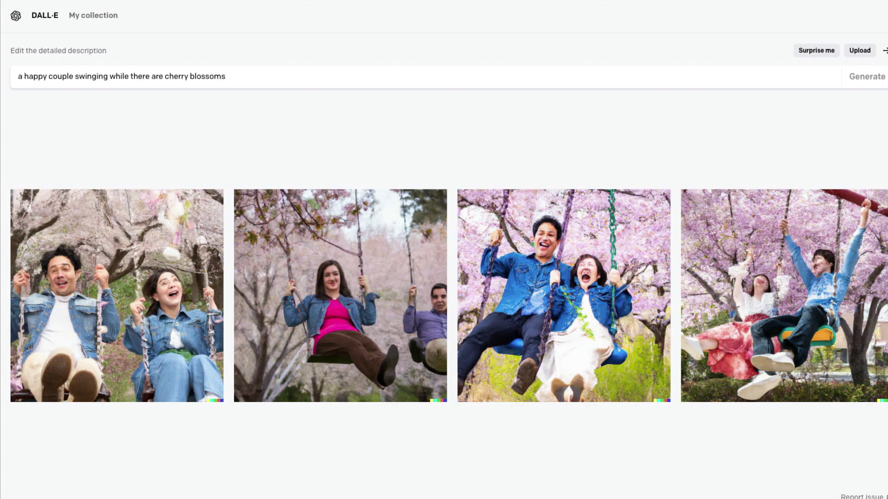
Step: View the images of the swinging couple enlarged, starting with the first one and going back and forth, and return to the results
{"action": "left_click", "coordinate": [104, 265]}
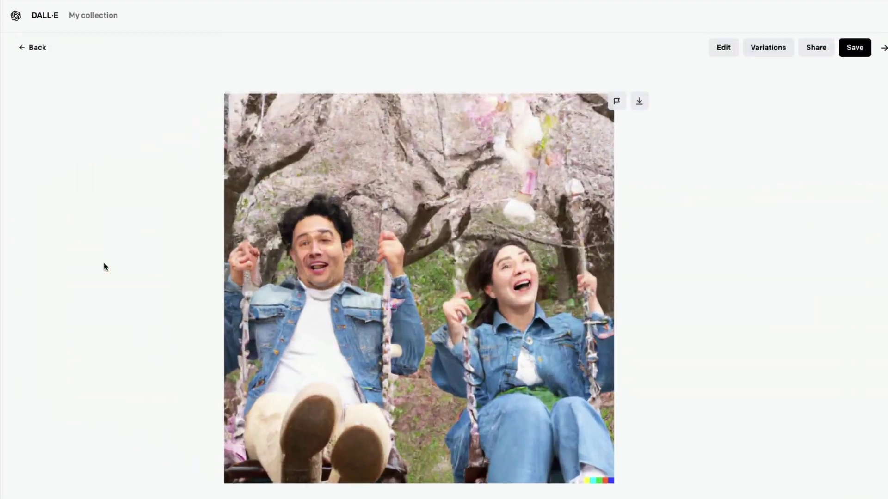
{"action": "key", "text": "Right"}
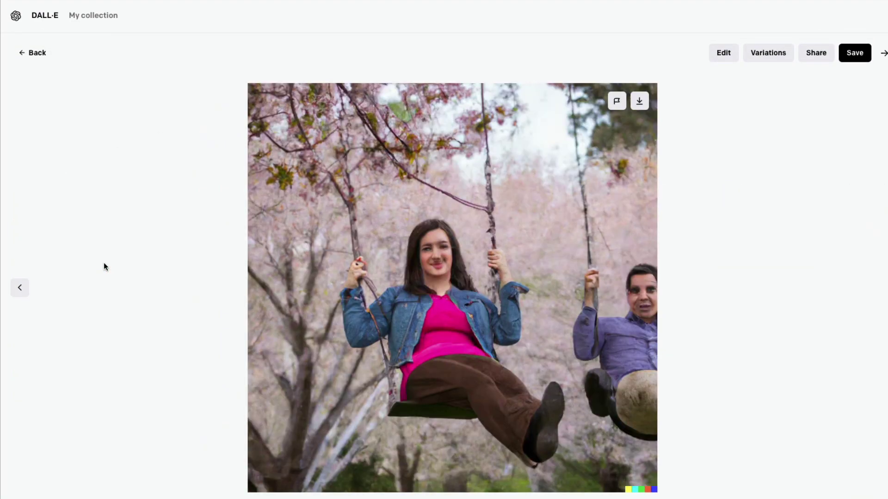
{"action": "key", "text": "Right"}
{"action": "key", "text": "Right"}
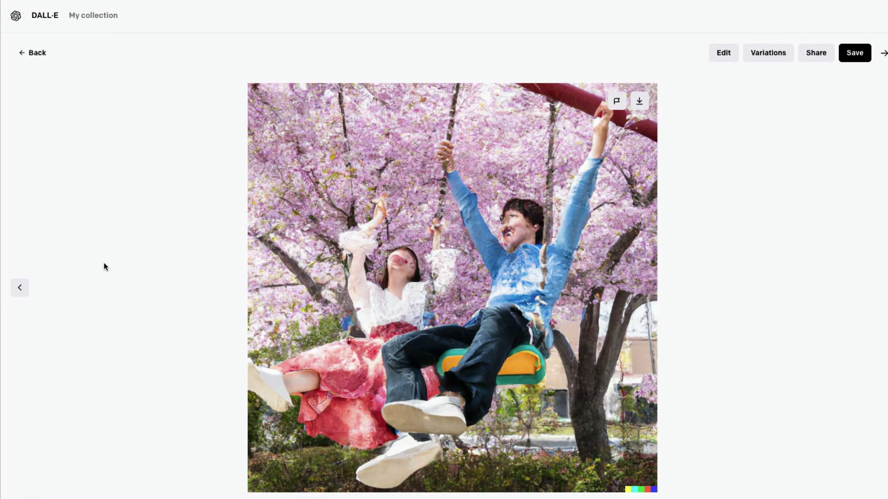
{"action": "key", "text": "Left"}
{"action": "key", "text": "Left"}
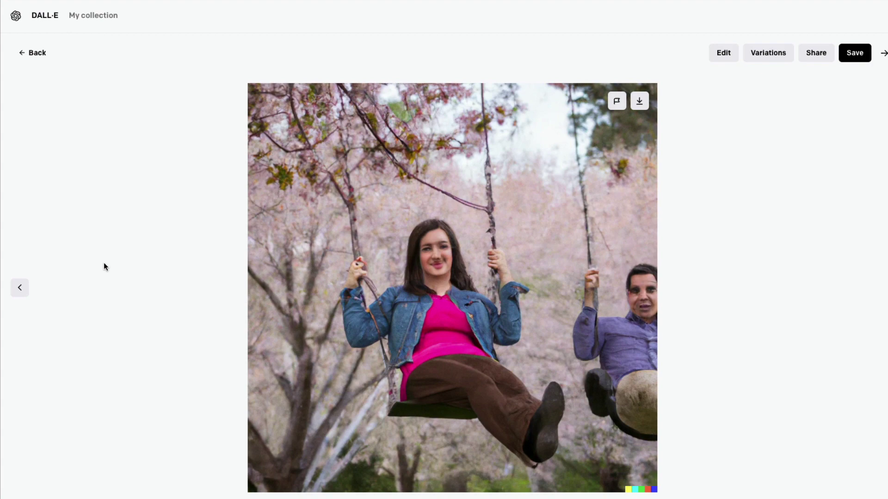
{"action": "key", "text": "Left"}
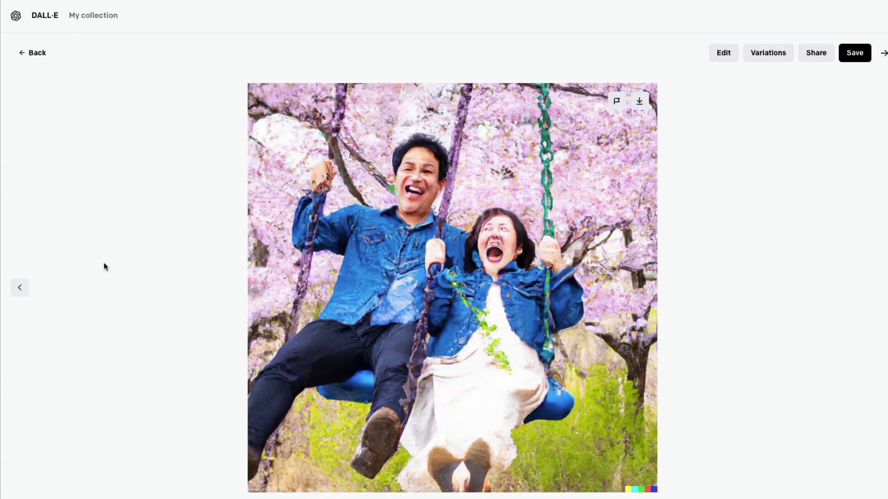
{"action": "key", "text": "Left"}
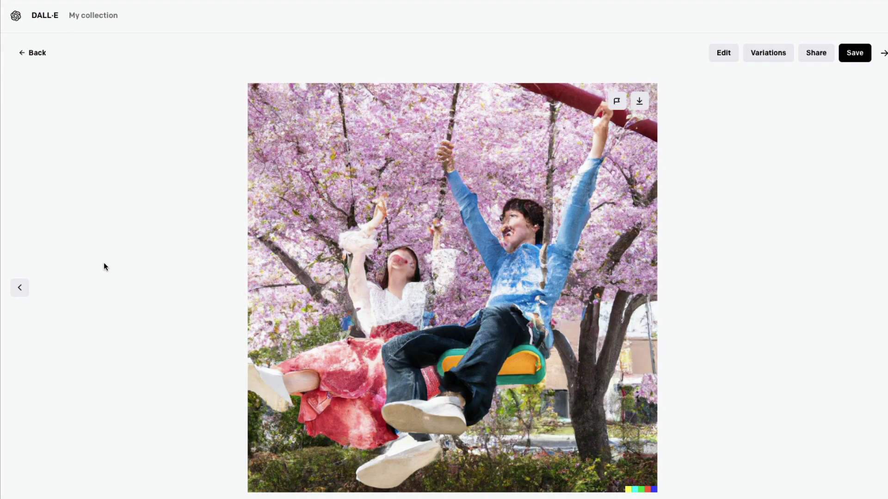
{"action": "key", "text": "Left"}
{"action": "key", "text": "Left"}
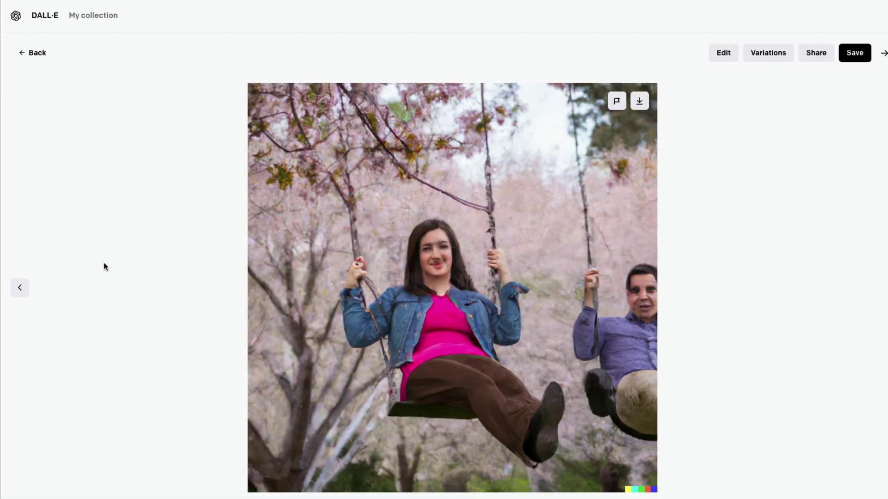
{"action": "key", "text": "Left"}
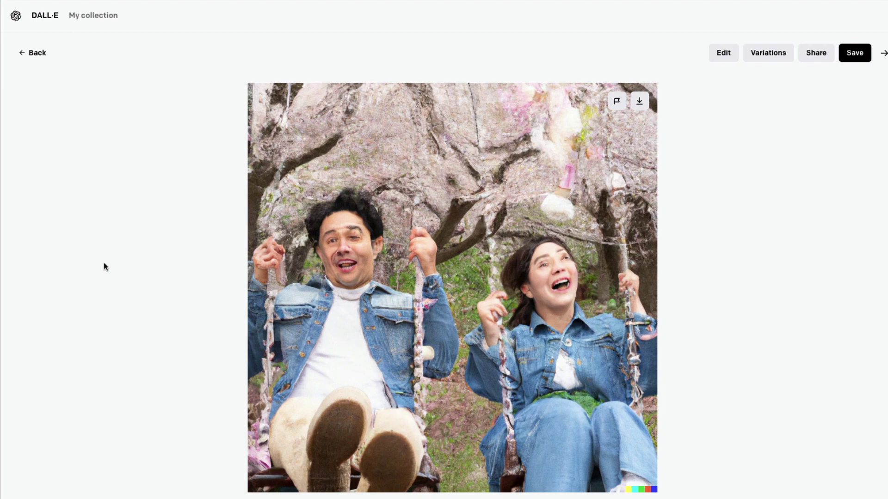
{"action": "key", "text": "Right"}
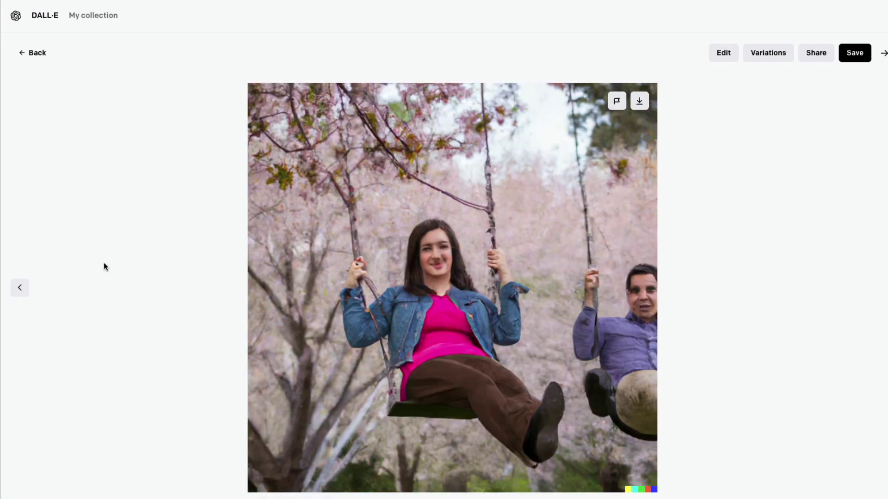
{"action": "left_click", "coordinate": [32, 53]}
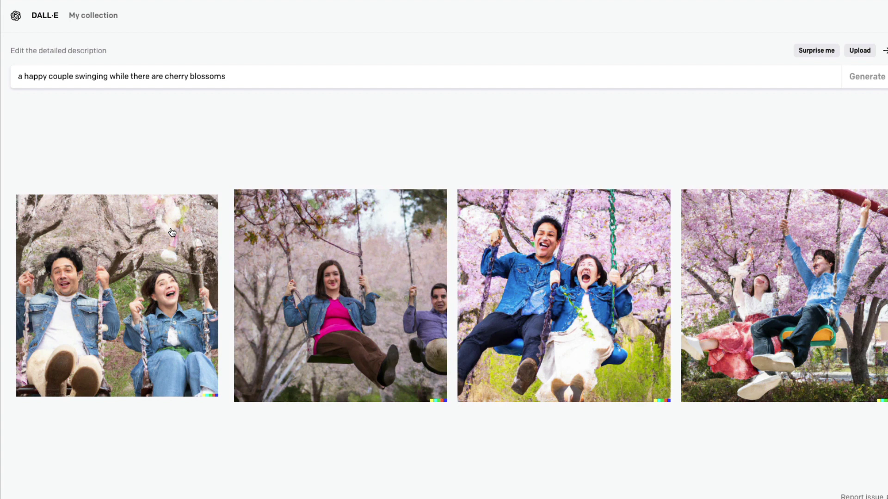
Step: Replace the prompt with "a movie poster with the word littlecoder" and generate the images
{"action": "triple_click", "coordinate": [308, 79]}
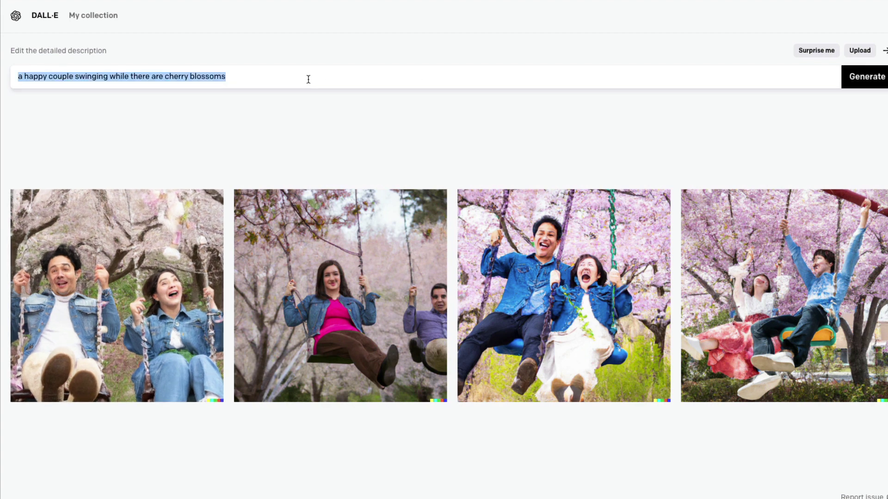
{"action": "type", "text": "a"}
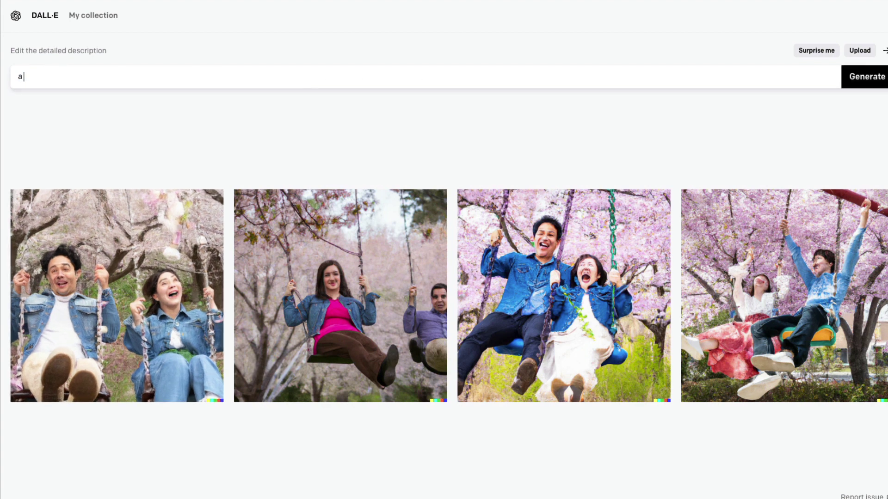
{"action": "key", "text": "BackSpace"}
{"action": "key", "text": "BackSpace"}
{"action": "type", "text": "a movie poster with the word "}
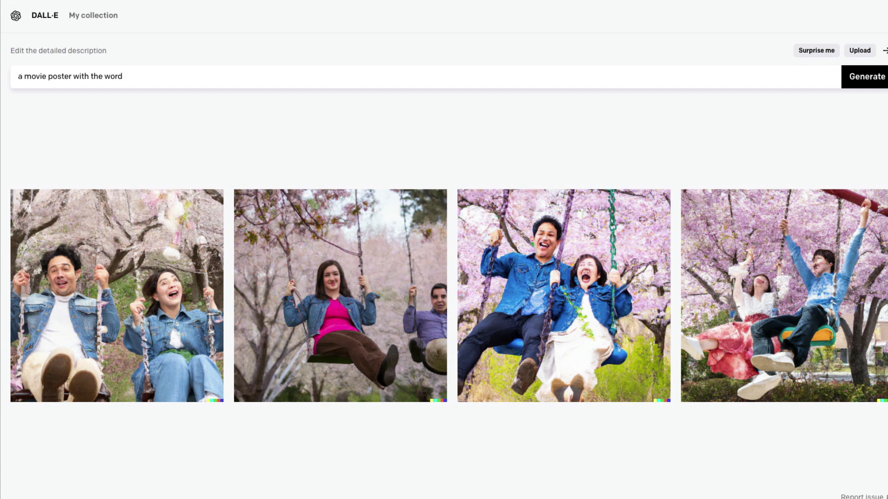
{"action": "type", "text": "littlecod"}
{"action": "type", "text": "er"}
{"action": "key", "text": "Return"}
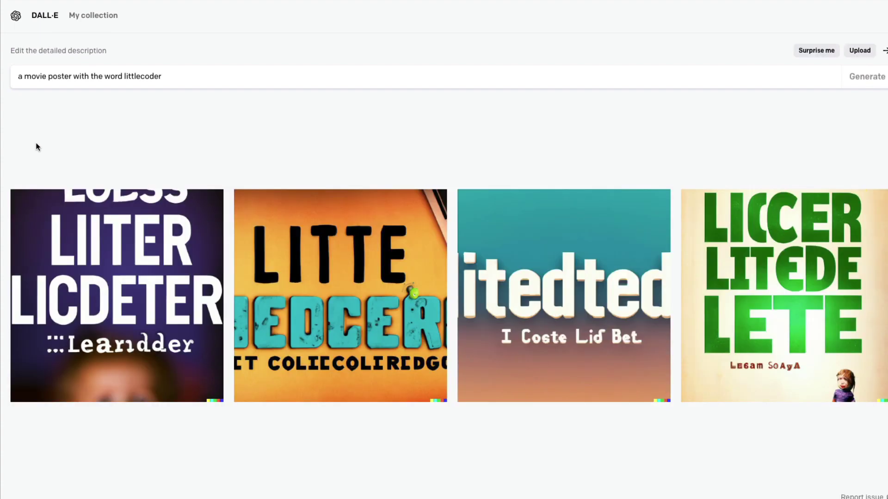
Step: View all four movie poster images enlarged one after another to check their lettering, and return to the results
{"action": "left_click", "coordinate": [152, 331]}
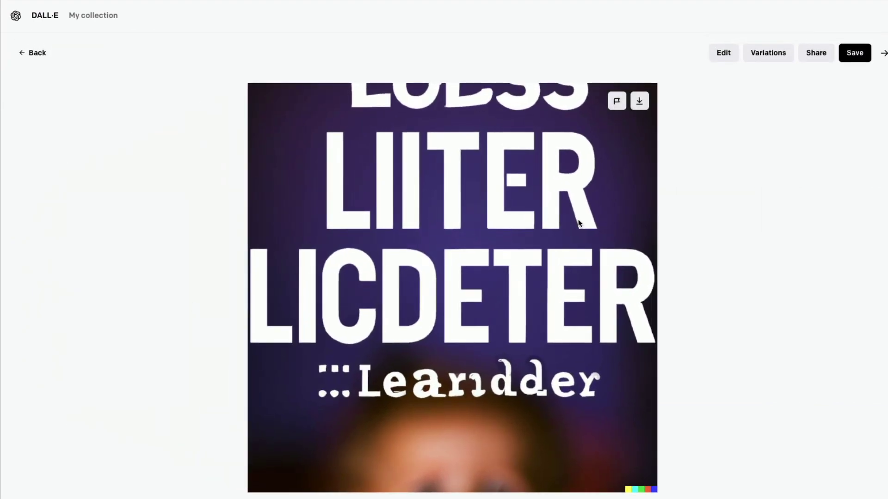
{"action": "key", "text": "Right"}
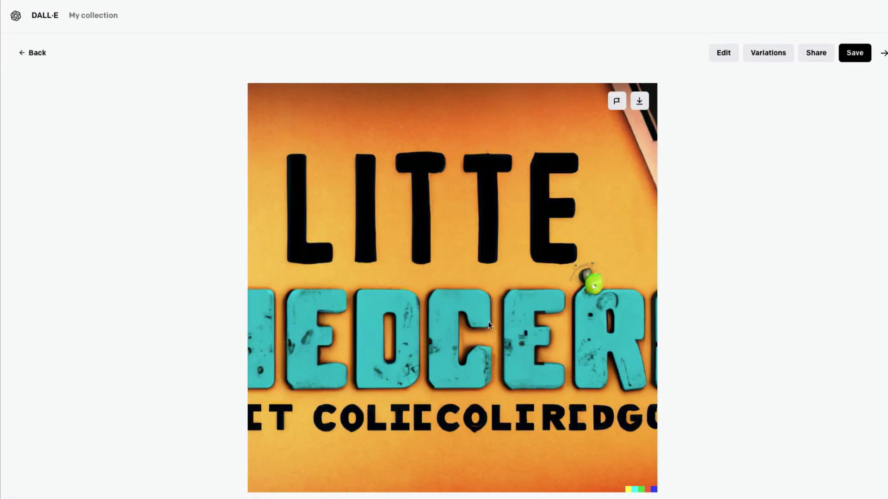
{"action": "key", "text": "Right"}
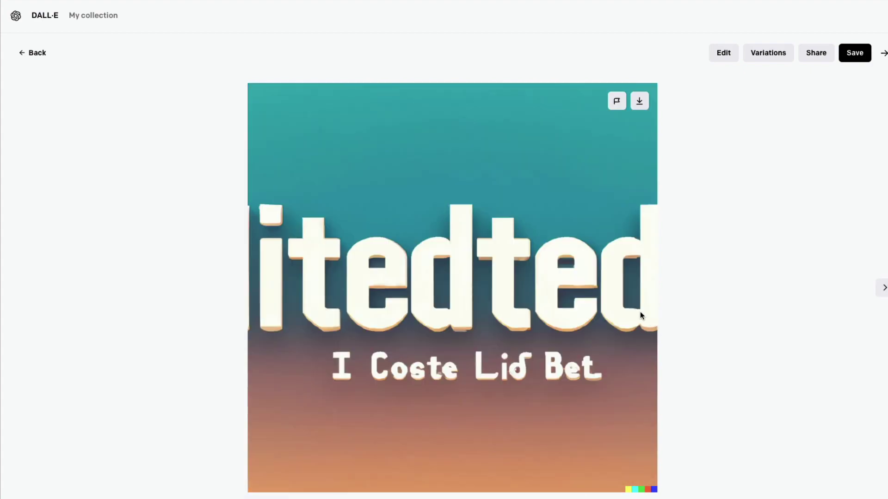
{"action": "key", "text": "Right"}
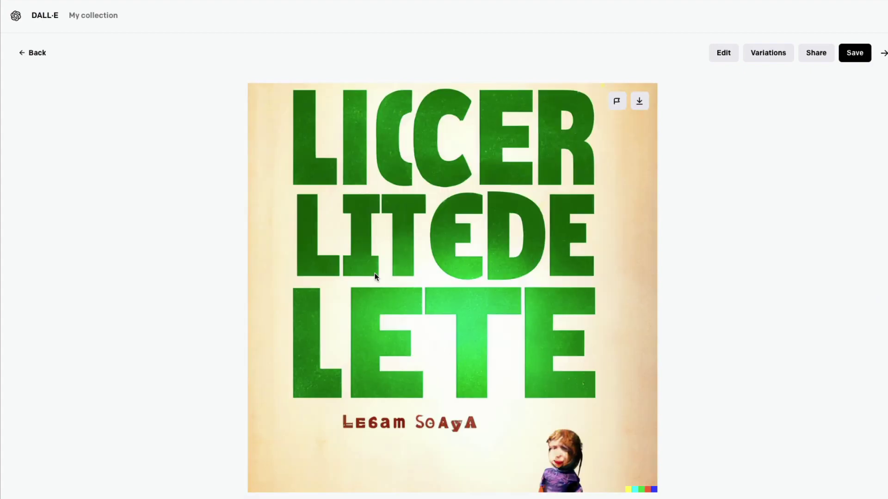
{"action": "key", "text": "Escape"}
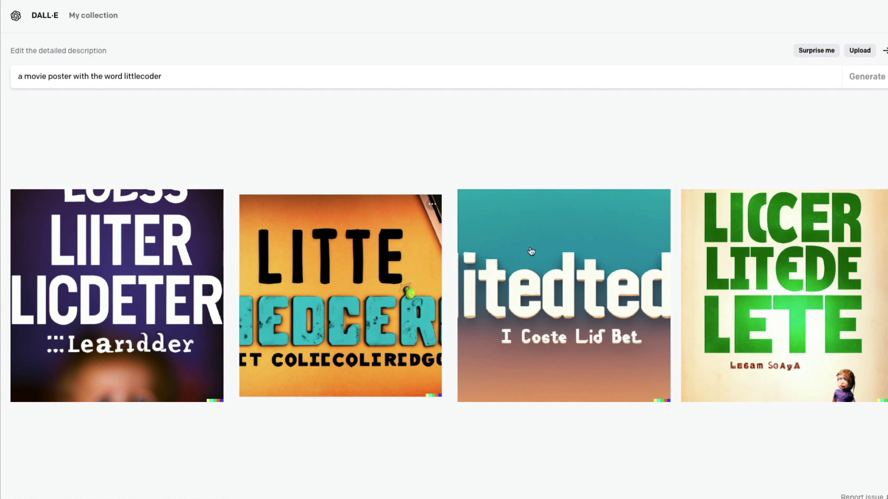
Step: Replace the prompt with "the letters AI embossed on a wooden plate" and generate the images
{"action": "double_click", "coordinate": [135, 77]}
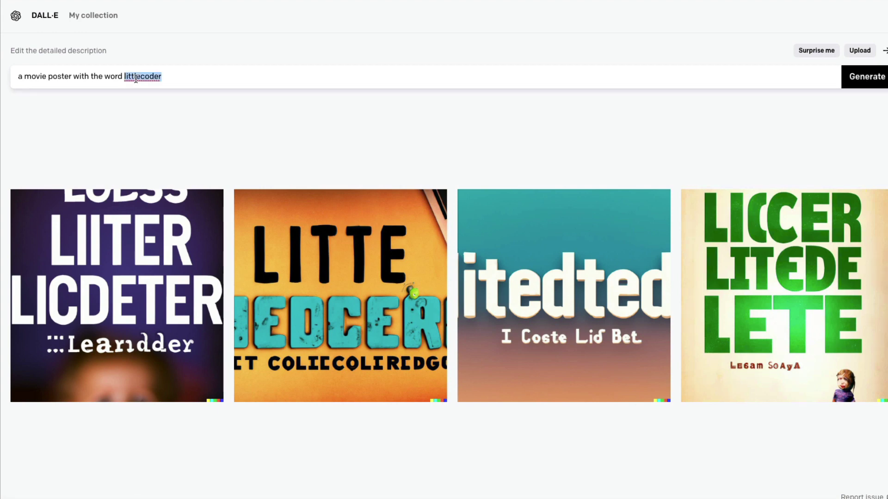
{"action": "type", "text": "AI"}
{"action": "key", "text": "ctrl+a"}
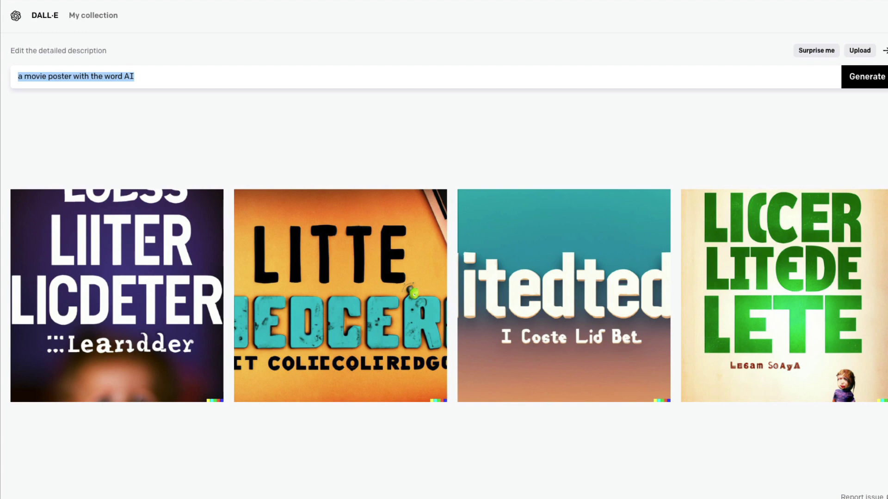
{"action": "key", "text": "BackSpace"}
{"action": "type", "text": "the lettes"}
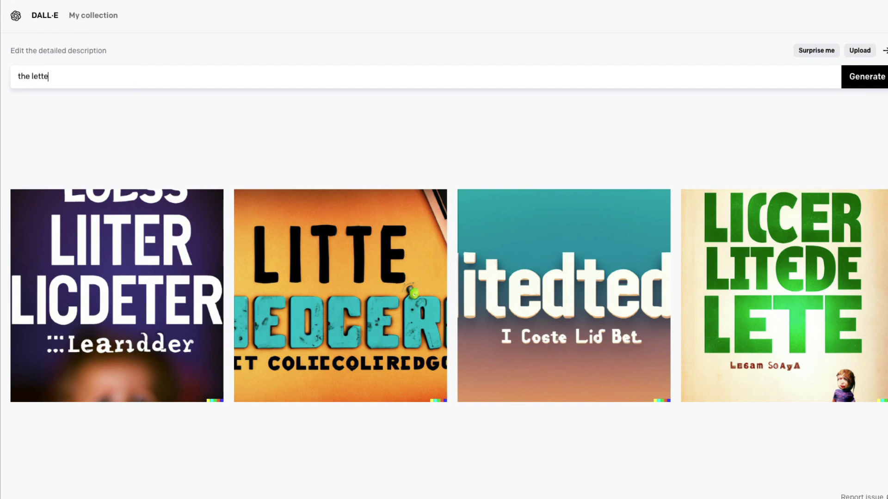
{"action": "key", "text": "BackSpace"}
{"action": "type", "text": "rs AI"}
{"action": "key", "text": "BackSpace"}
{"action": "type", "text": "i des"}
{"action": "key", "text": "BackSpace"}
{"action": "key", "text": "BackSpace"}
{"action": "key", "text": "BackSpace"}
{"action": "key", "text": "BackSpace"}
{"action": "key", "text": "BackSpace"}
{"action": "type", "text": "I embedded on a"}
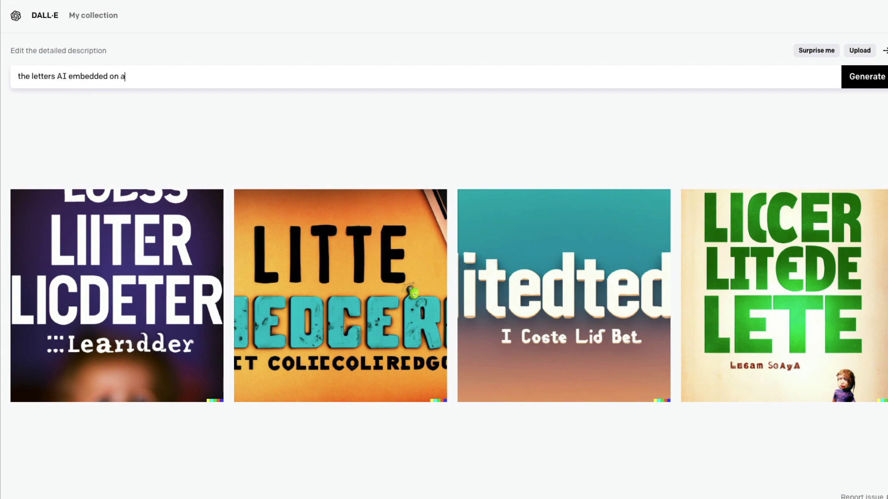
{"action": "key", "text": "BackSpace"}
{"action": "key", "text": "BackSpace"}
{"action": "key", "text": "BackSpace"}
{"action": "key", "text": "BackSpace"}
{"action": "key", "text": "BackSpace"}
{"action": "key", "text": "BackSpace"}
{"action": "key", "text": "BackSpace"}
{"action": "key", "text": "BackSpace"}
{"action": "type", "text": "bossed on a wodden"}
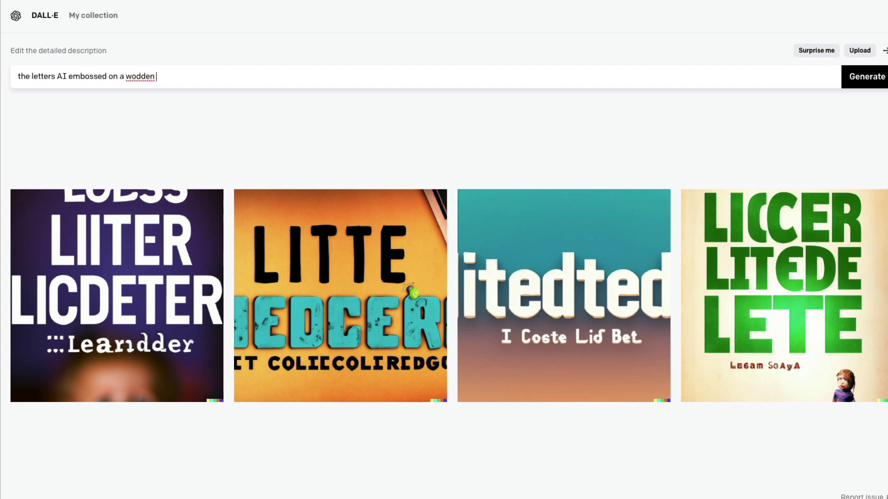
{"action": "key", "text": "BackSpace"}
{"action": "key", "text": "BackSpace"}
{"action": "key", "text": "BackSpace"}
{"action": "key", "text": "BackSpace"}
{"action": "key", "text": "BackSpace"}
{"action": "type", "text": "oden plate"}
{"action": "key", "text": "Return"}
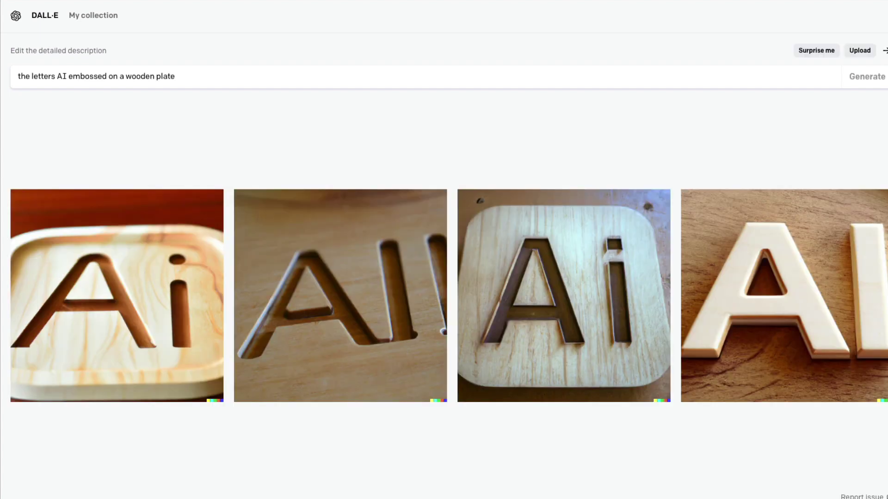
Step: View the images of the embossed AI letters enlarged, from the first to the fourth, and return to the results
{"action": "mouse_move", "coordinate": [95, 281]}
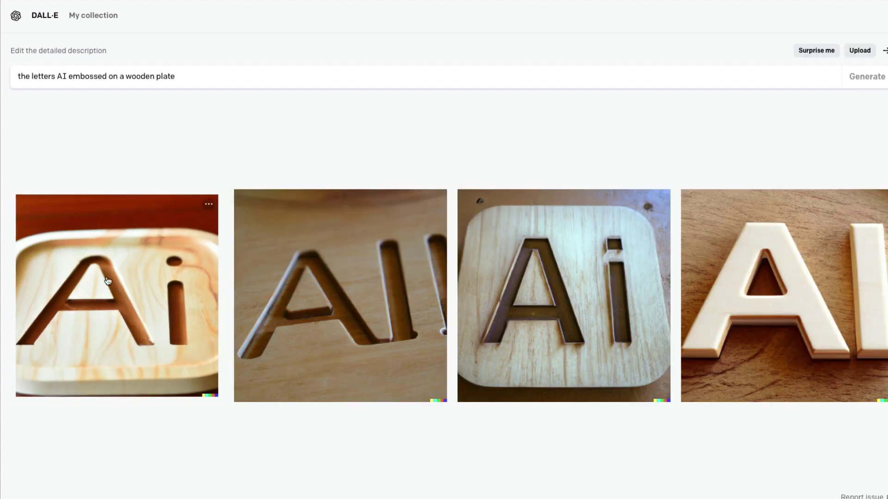
{"action": "left_click", "coordinate": [107, 281]}
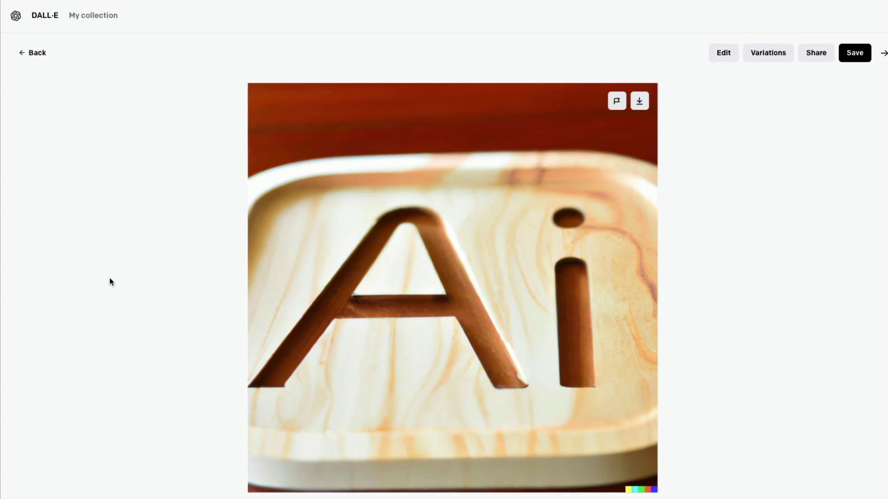
{"action": "key", "text": "Right"}
{"action": "key", "text": "Right"}
{"action": "key", "text": "Right"}
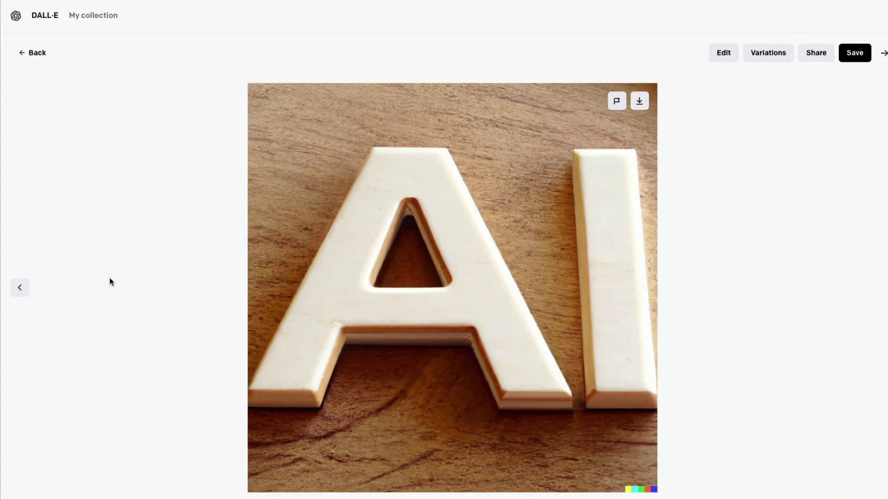
{"action": "left_click", "coordinate": [37, 54]}
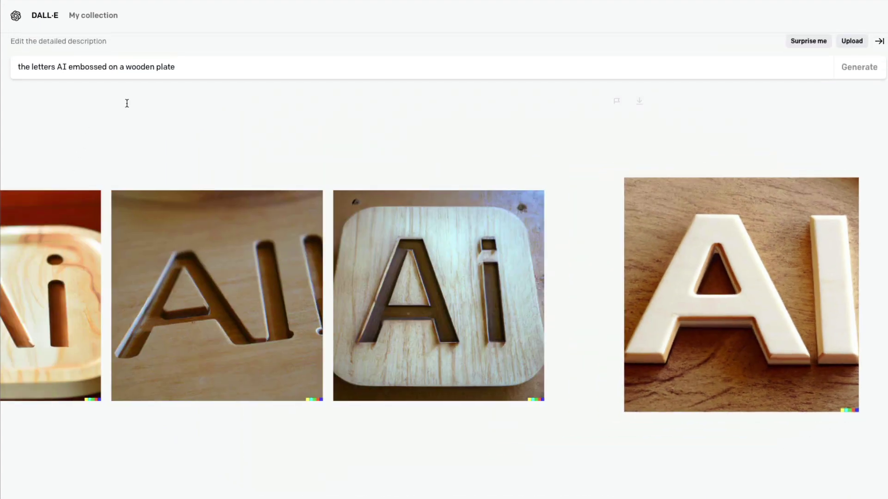